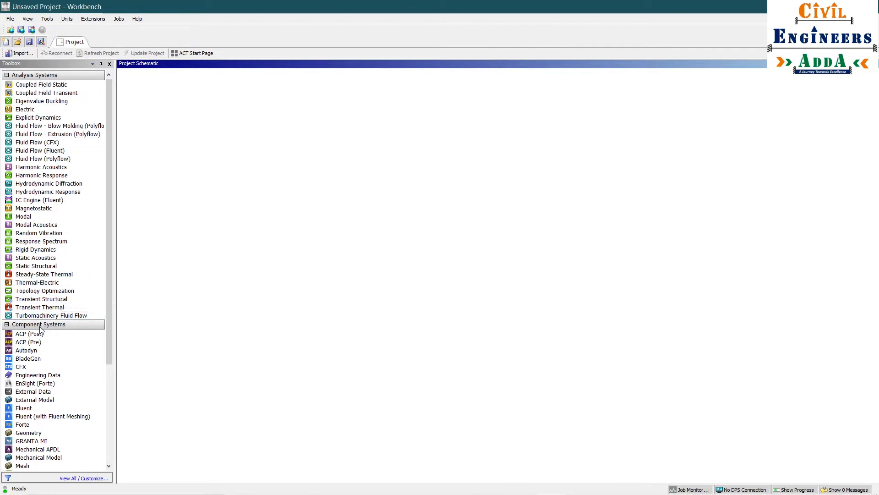
Step: Add a Static Structural analysis system to the project schematic and name it Introduction
{"action": "left_click", "coordinate": [40, 266]}
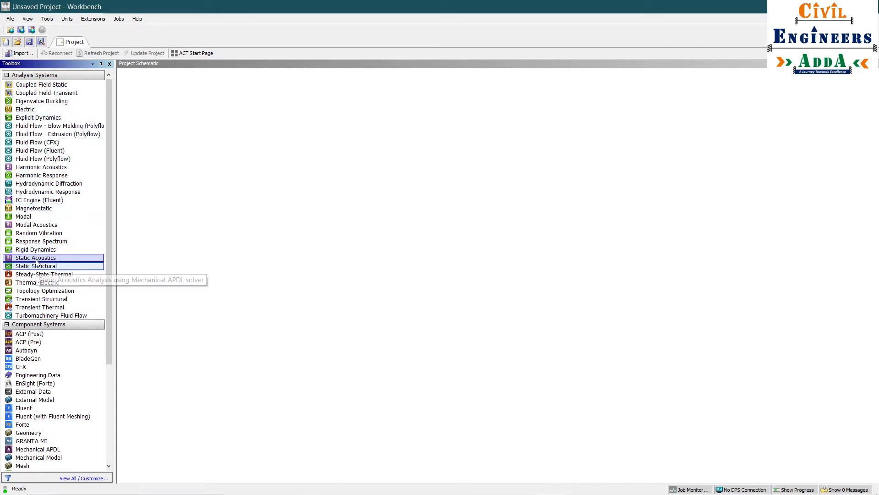
{"action": "scroll", "coordinate": [63, 229], "scroll_direction": "down", "scroll_amount": 5}
{"action": "scroll", "coordinate": [62, 229], "scroll_direction": "up", "scroll_amount": 5}
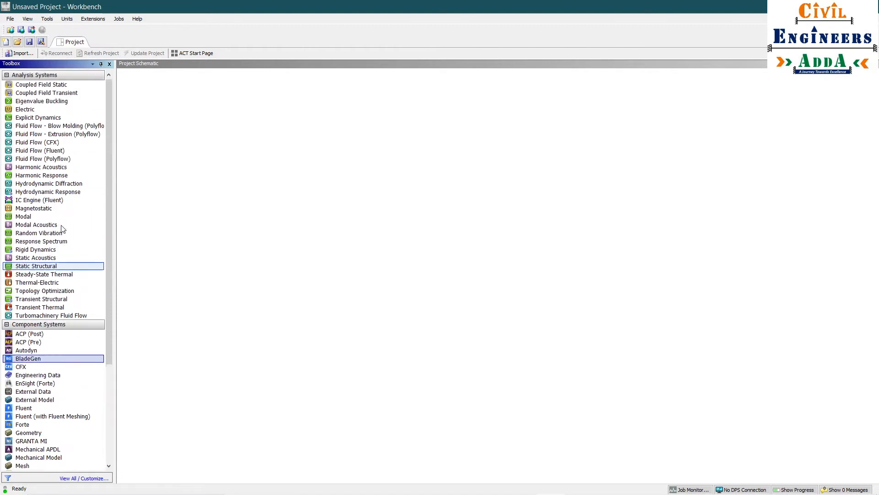
{"action": "double_click", "coordinate": [37, 265]}
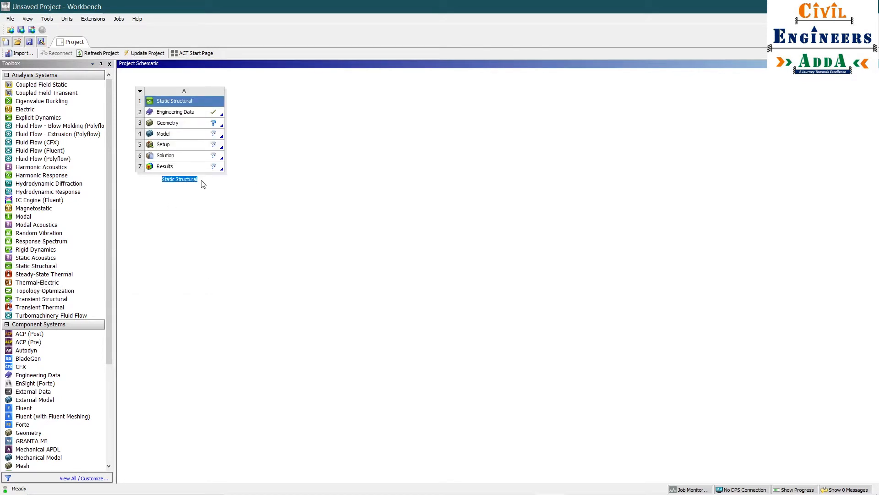
{"action": "key", "text": "BackSpace"}
{"action": "type", "text": "Pr"}
{"action": "key", "text": "BackSpace"}
{"action": "type", "text": "Introduction"}
Step: Open the Engineering Data of the Static Structural system and reduce the Structural Steel row to a single-line height
{"action": "left_click", "coordinate": [191, 114]}
{"action": "double_click", "coordinate": [190, 113]}
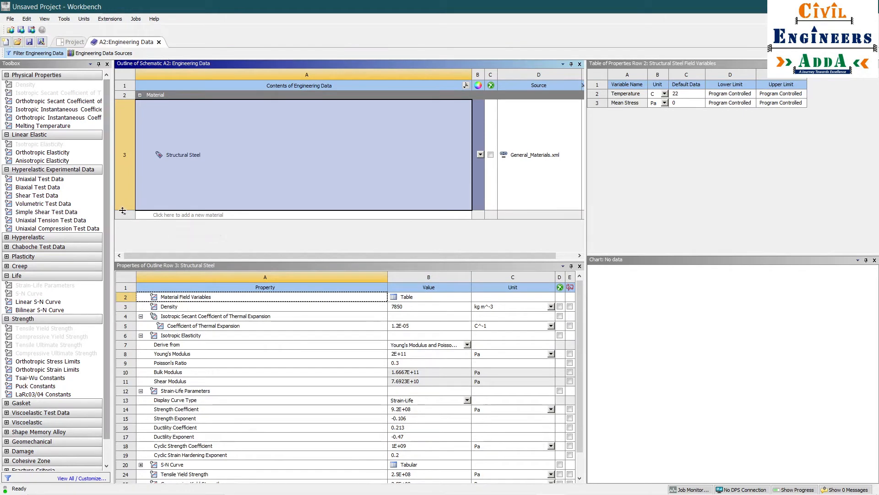
{"action": "left_click_drag", "start_coordinate": [123, 210], "coordinate": [128, 110]}
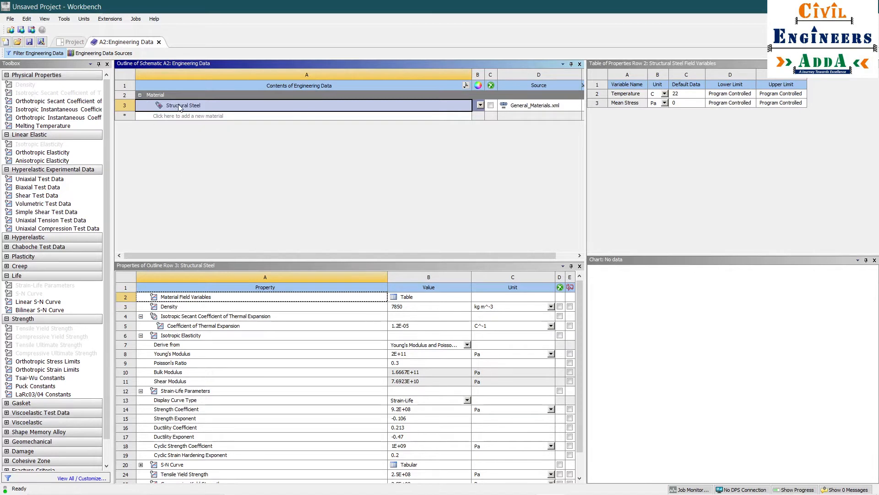
{"action": "double_click", "coordinate": [253, 108]}
{"action": "key", "text": "Return"}
Step: Check the density of Structural Steel and the units available for it
{"action": "left_click", "coordinate": [444, 312]}
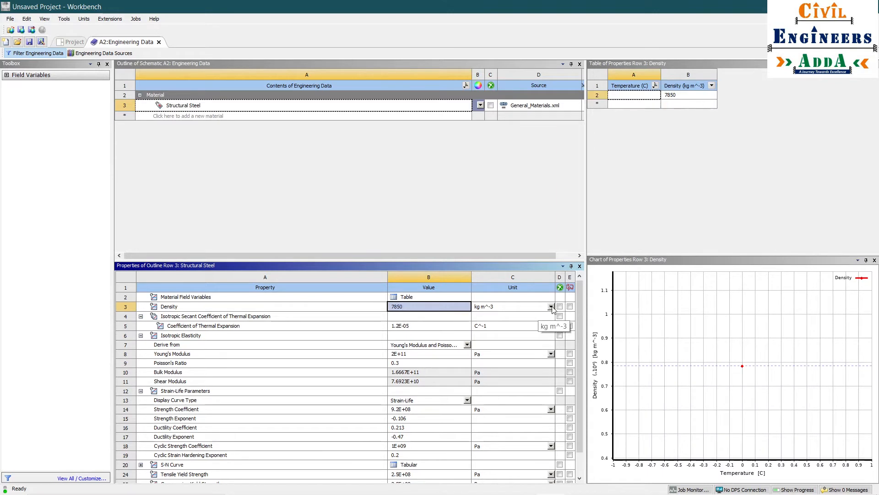
{"action": "left_click", "coordinate": [552, 307]}
{"action": "left_click", "coordinate": [509, 243]}
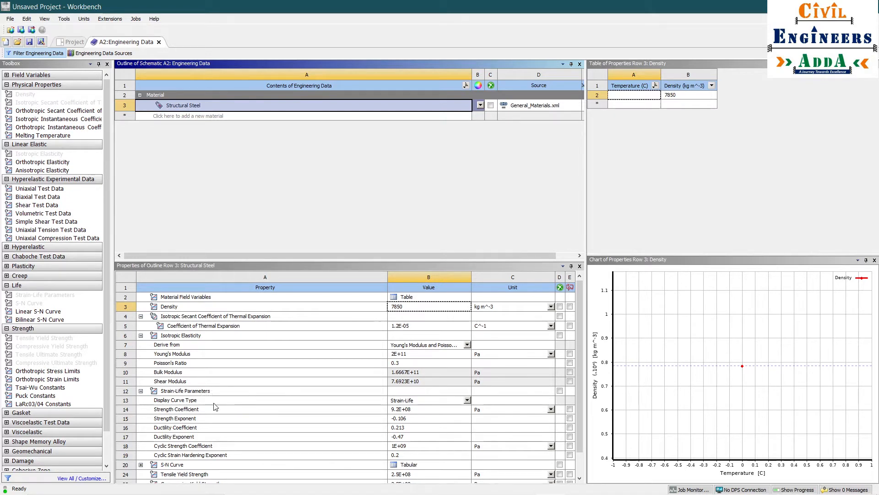
Step: Review the remaining Structural Steel properties, expanding the S-N Curve to view its settings and chart and collapsing it again
{"action": "scroll", "coordinate": [219, 403], "scroll_direction": "down", "scroll_amount": 1}
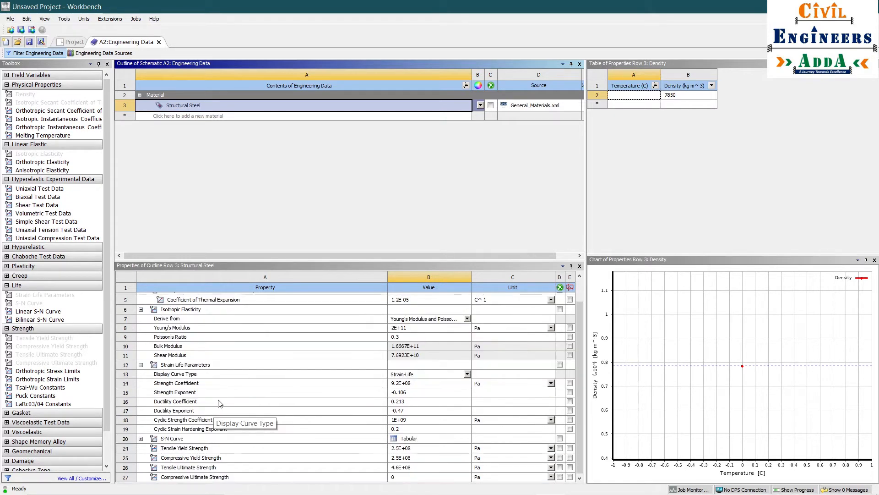
{"action": "left_click", "coordinate": [141, 438]}
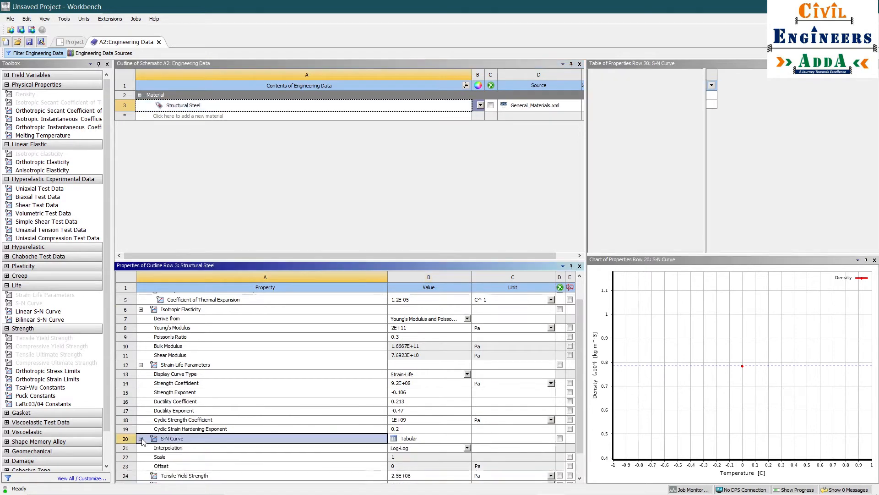
{"action": "scroll", "coordinate": [255, 449], "scroll_direction": "down", "scroll_amount": 1}
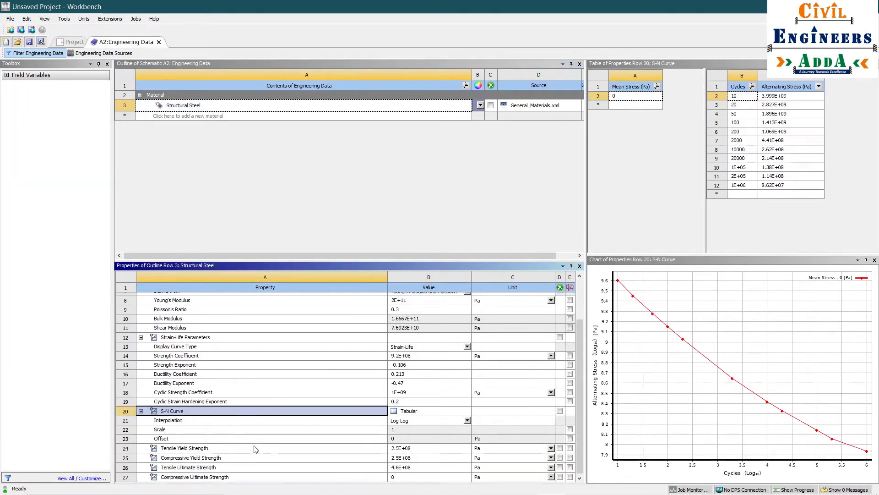
{"action": "left_click", "coordinate": [141, 411]}
{"action": "scroll", "coordinate": [222, 407], "scroll_direction": "up", "scroll_amount": 1}
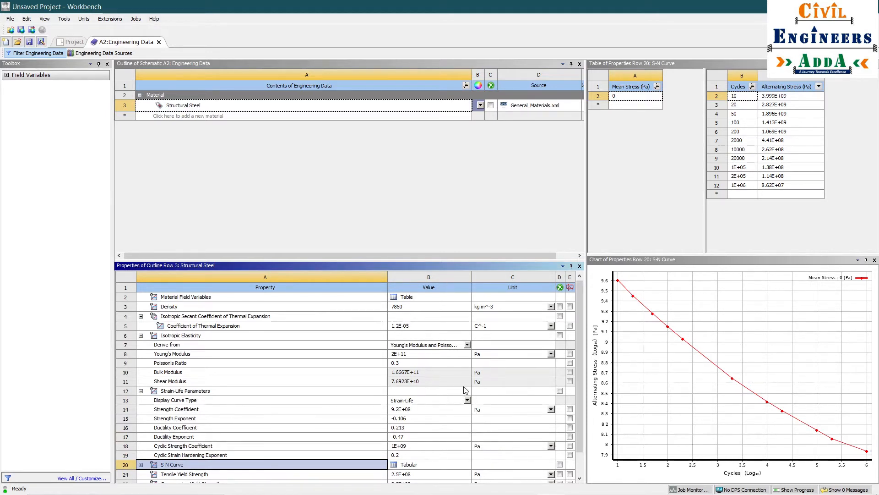
Step: Open the density and Young's Modulus values of Structural Steel for editing and close them without entering new values
{"action": "left_click", "coordinate": [411, 309]}
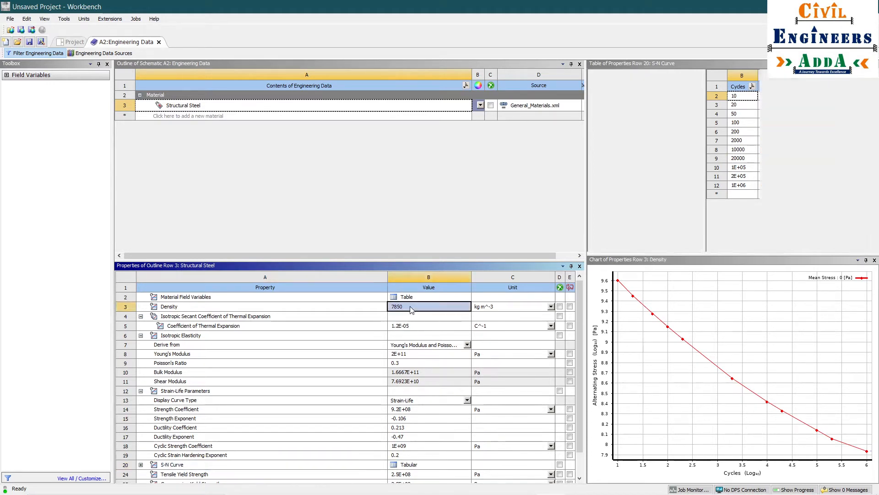
{"action": "left_click", "coordinate": [411, 309]}
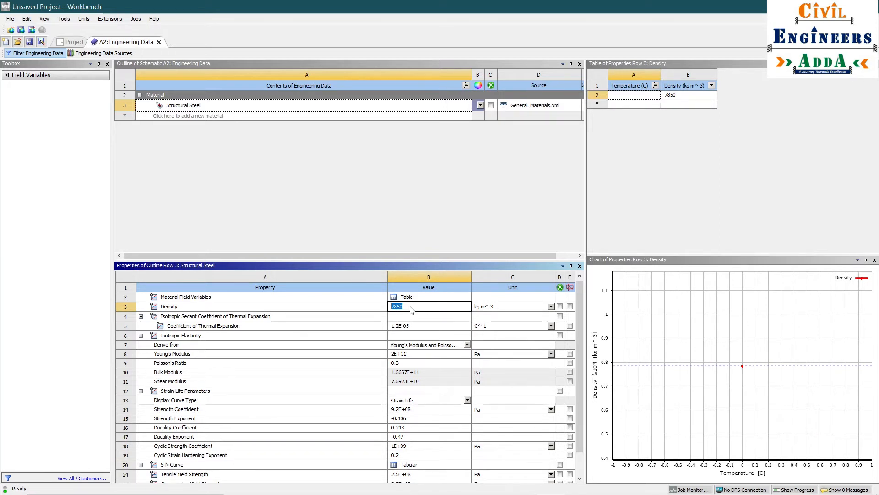
{"action": "left_click", "coordinate": [411, 228]}
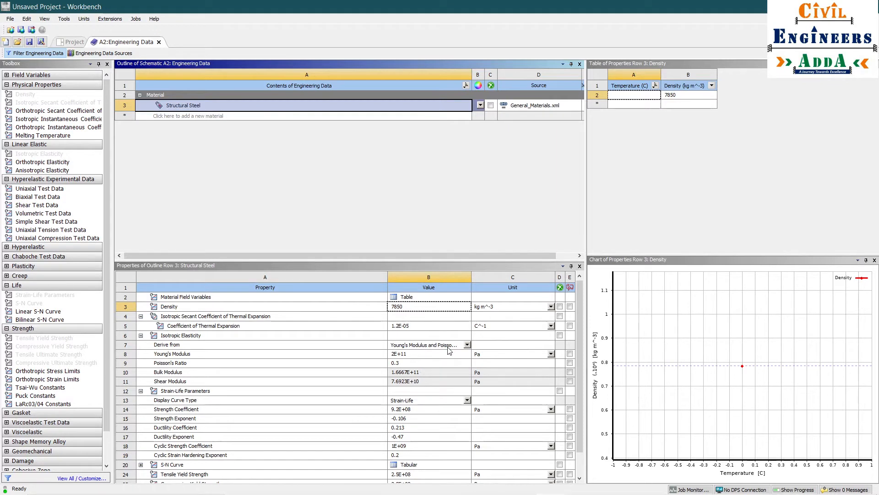
{"action": "left_click", "coordinate": [413, 355]}
{"action": "left_click", "coordinate": [413, 354]}
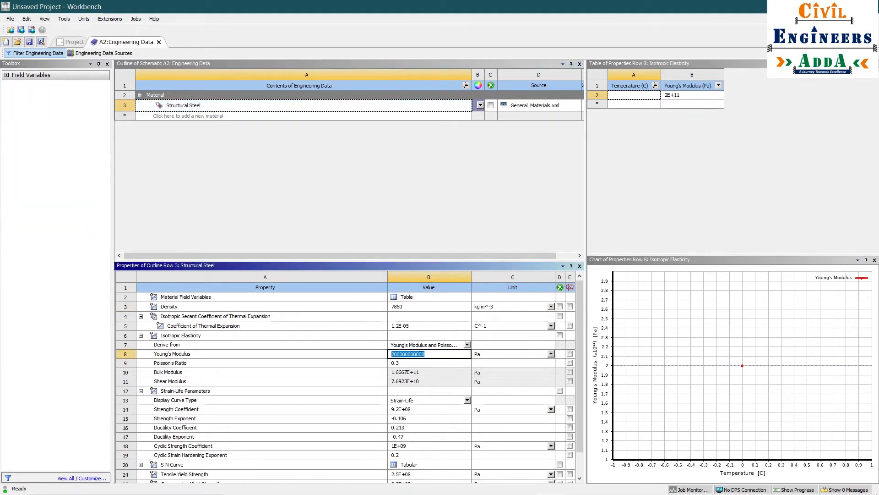
{"action": "key", "text": "Return"}
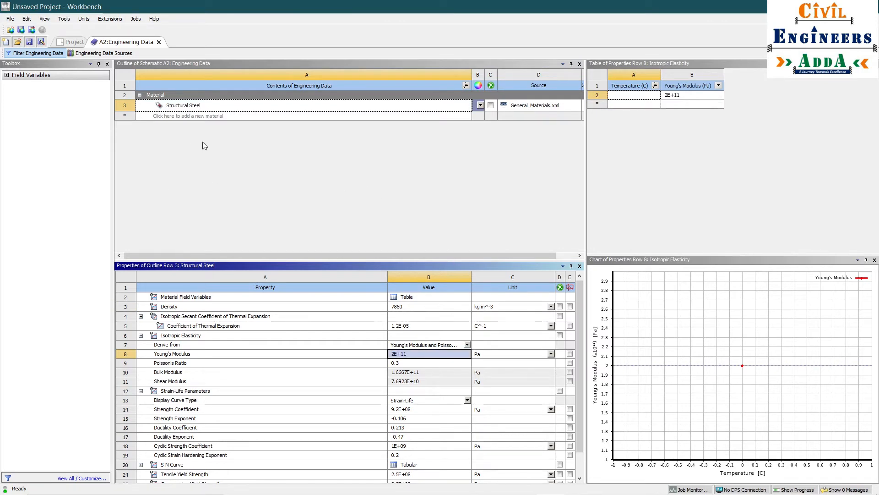
Step: Show the Engineering Data Sources and look through the materials in Favorites
{"action": "left_click", "coordinate": [88, 54]}
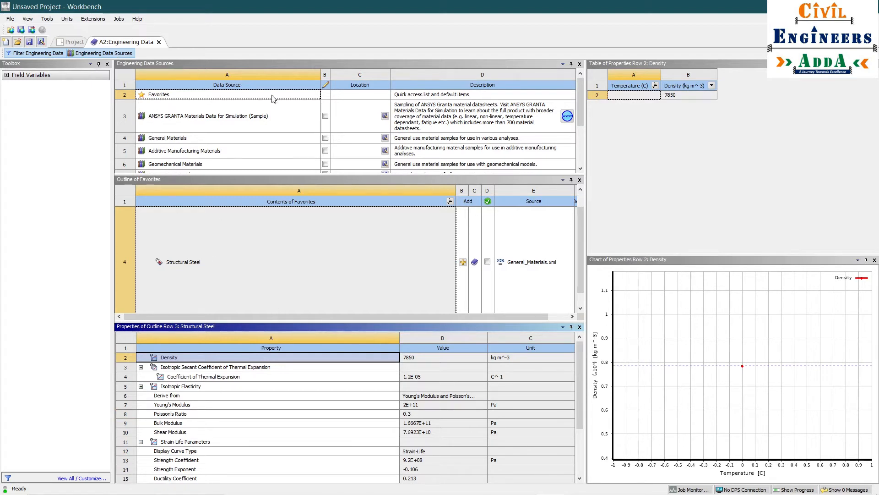
{"action": "scroll", "coordinate": [135, 278], "scroll_direction": "down", "scroll_amount": 1}
{"action": "scroll", "coordinate": [170, 270], "scroll_direction": "up", "scroll_amount": 2}
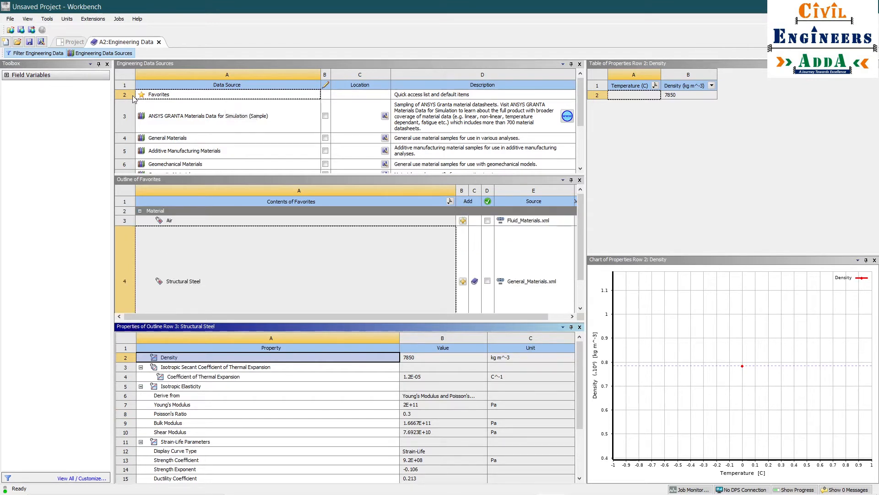
{"action": "scroll", "coordinate": [398, 297], "scroll_direction": "down", "scroll_amount": 1}
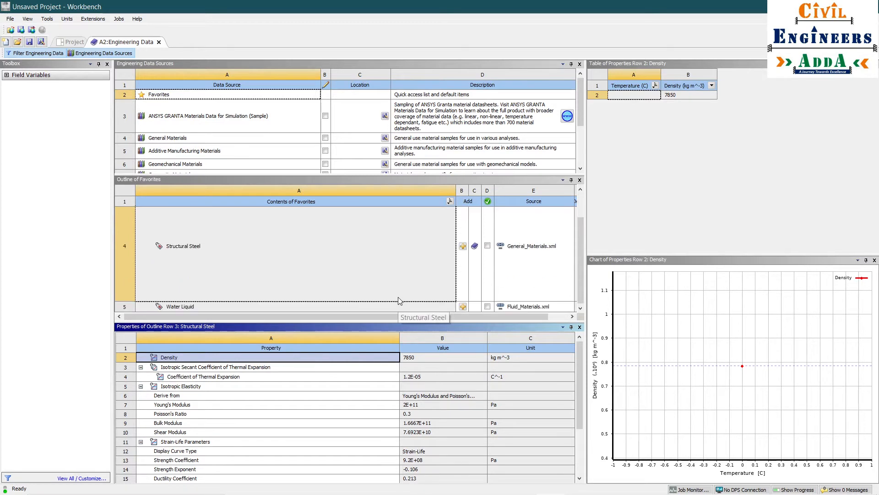
{"action": "scroll", "coordinate": [356, 285], "scroll_direction": "up", "scroll_amount": 1}
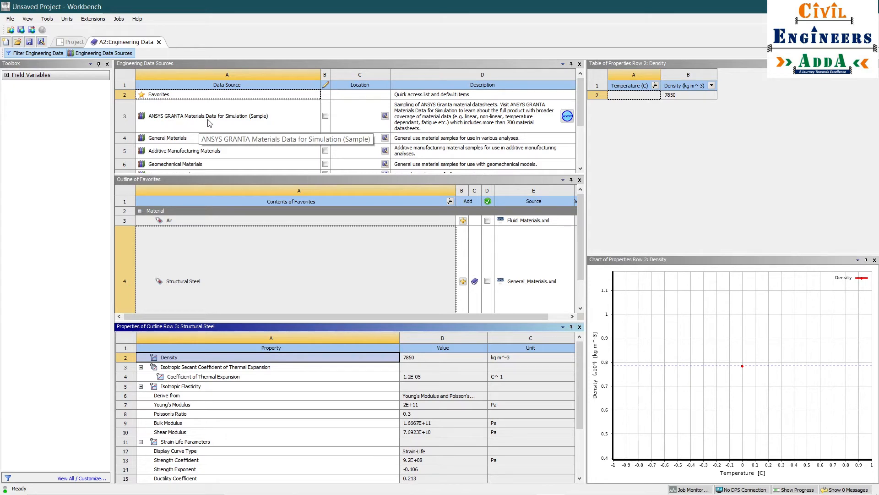
Step: List the ANSYS GRANTA Materials Data for Simulation (Sample) library, enlarge its outline area and browse its materials
{"action": "left_click", "coordinate": [324, 116]}
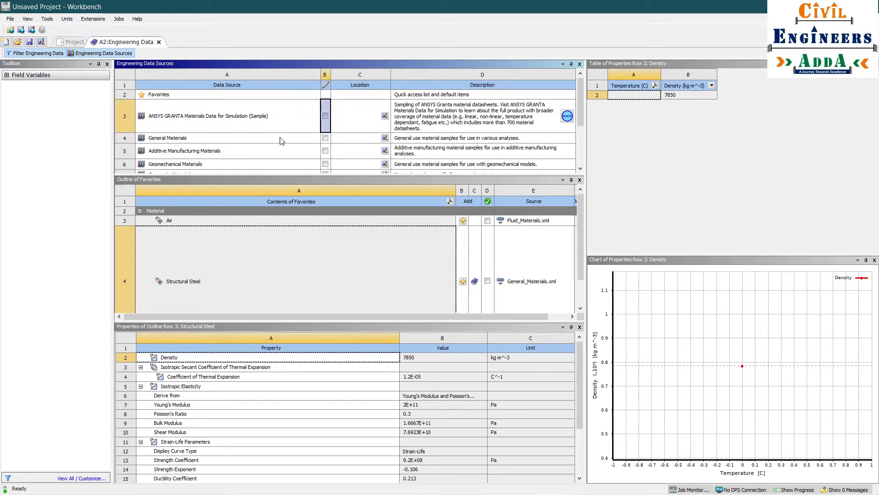
{"action": "left_click", "coordinate": [210, 115]}
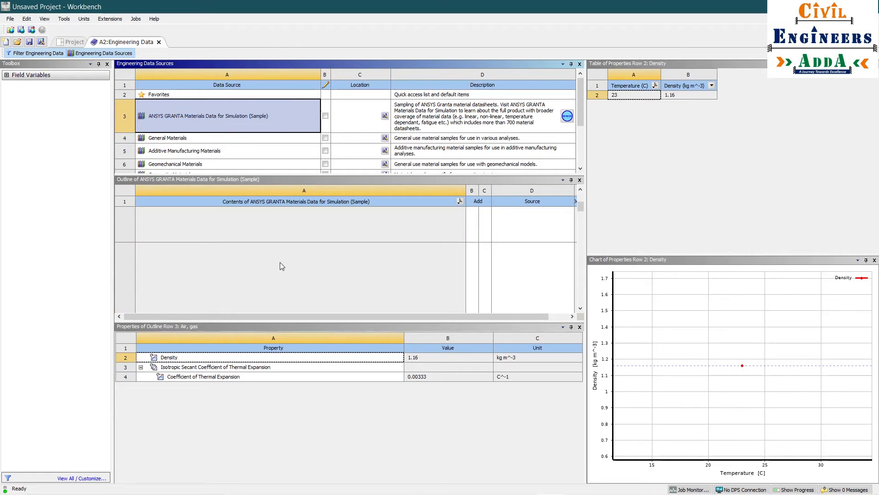
{"action": "left_click_drag", "start_coordinate": [273, 323], "coordinate": [283, 404]}
{"action": "left_click", "coordinate": [128, 225]}
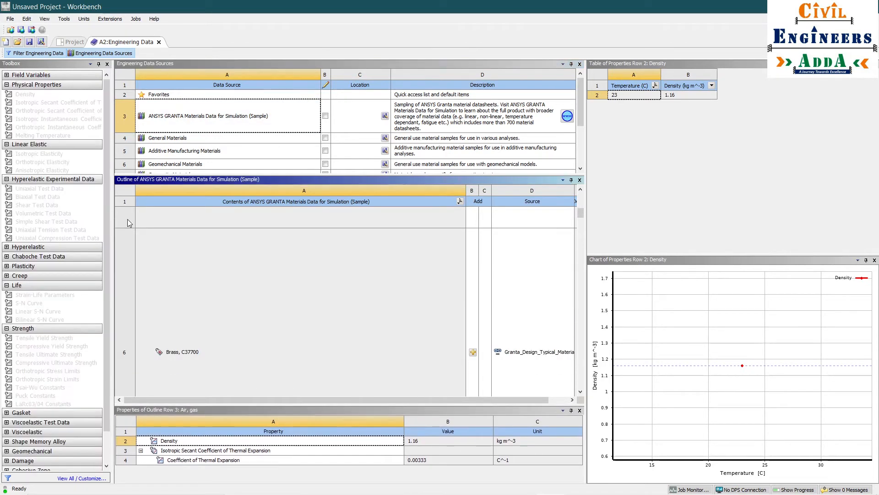
{"action": "scroll", "coordinate": [135, 345], "scroll_direction": "down", "scroll_amount": 5}
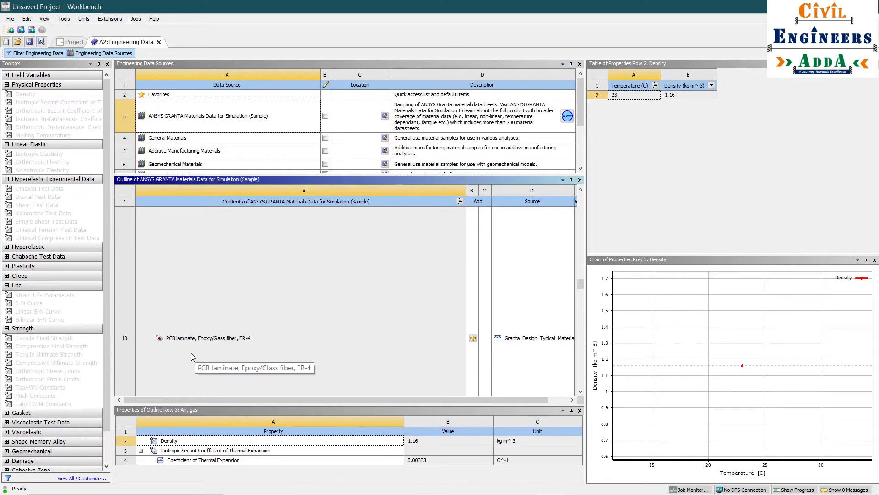
{"action": "scroll", "coordinate": [193, 339], "scroll_direction": "down", "scroll_amount": 5}
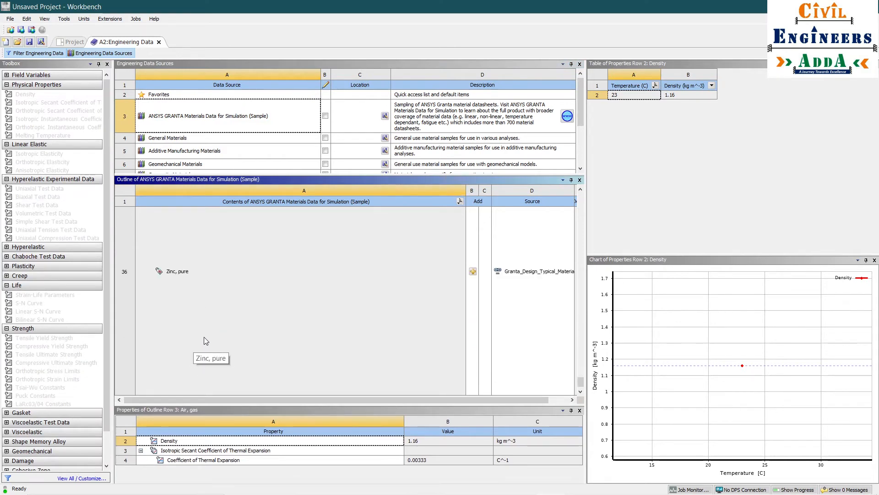
{"action": "scroll", "coordinate": [204, 337], "scroll_direction": "up", "scroll_amount": 7}
Step: Browse the General Materials and Additive Manufacturing Materials libraries and the rest of the data source list
{"action": "left_click", "coordinate": [246, 141]}
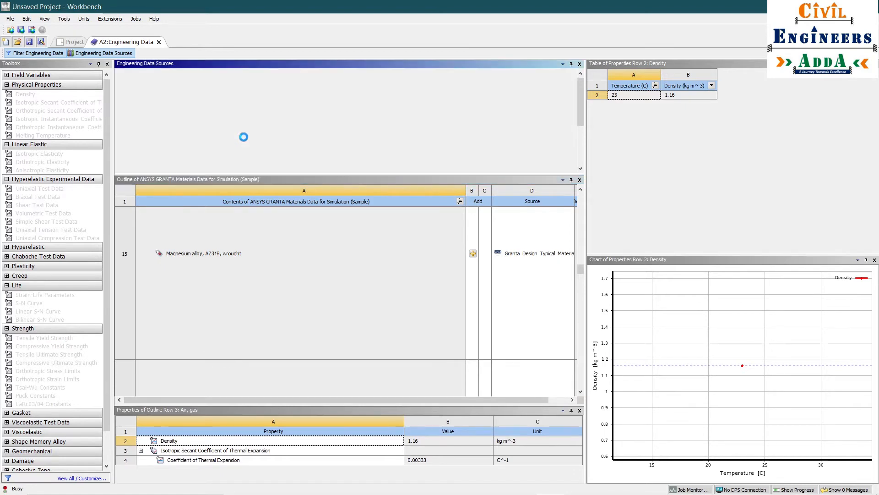
{"action": "left_click", "coordinate": [260, 293]}
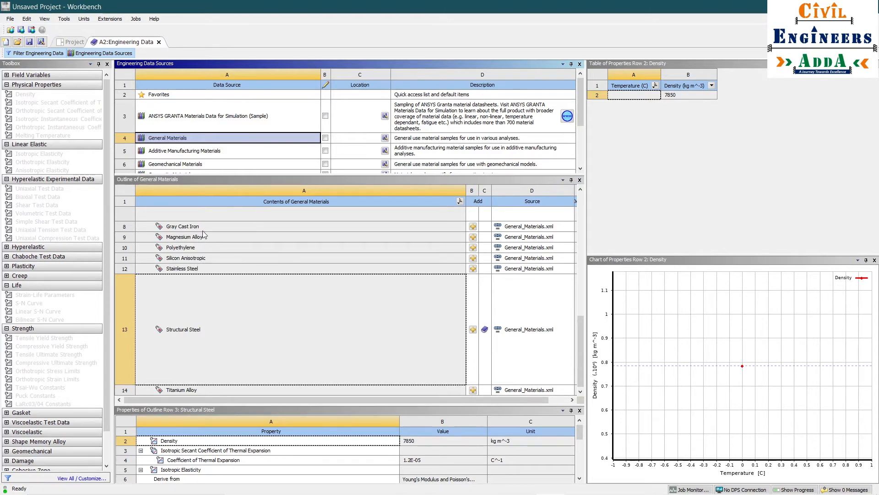
{"action": "left_click", "coordinate": [186, 150]}
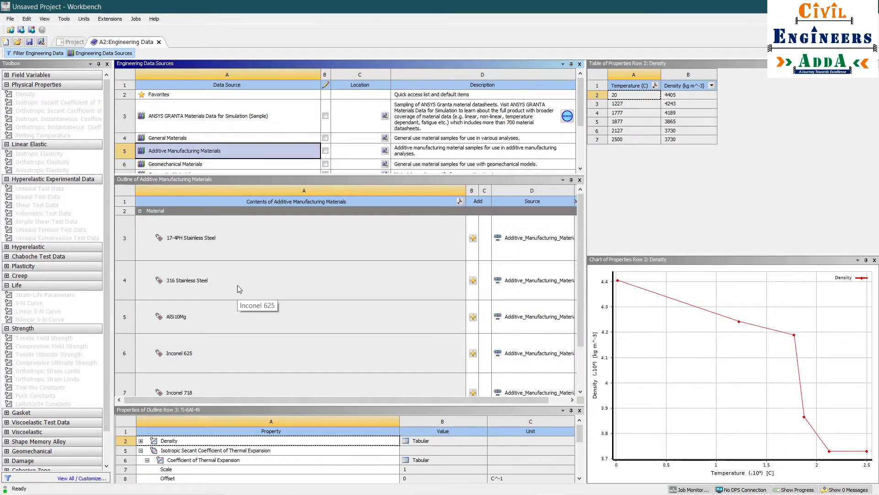
{"action": "scroll", "coordinate": [191, 136], "scroll_direction": "down", "scroll_amount": 3}
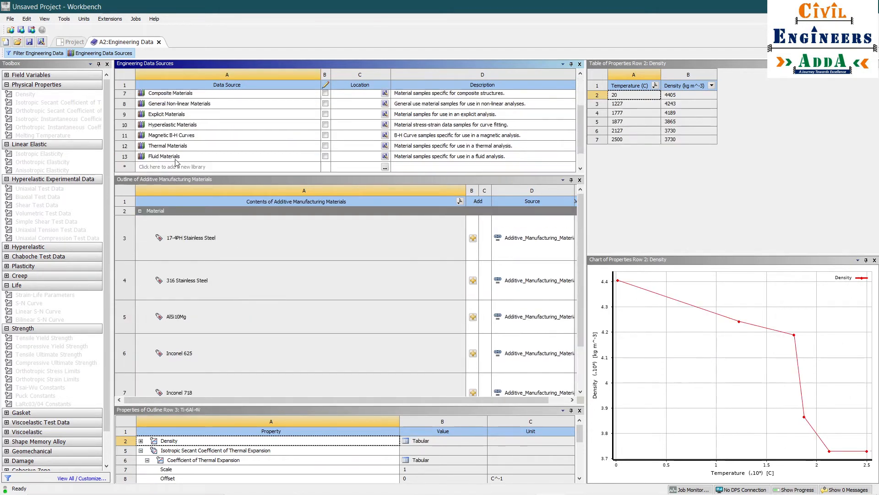
{"action": "left_click", "coordinate": [196, 120]}
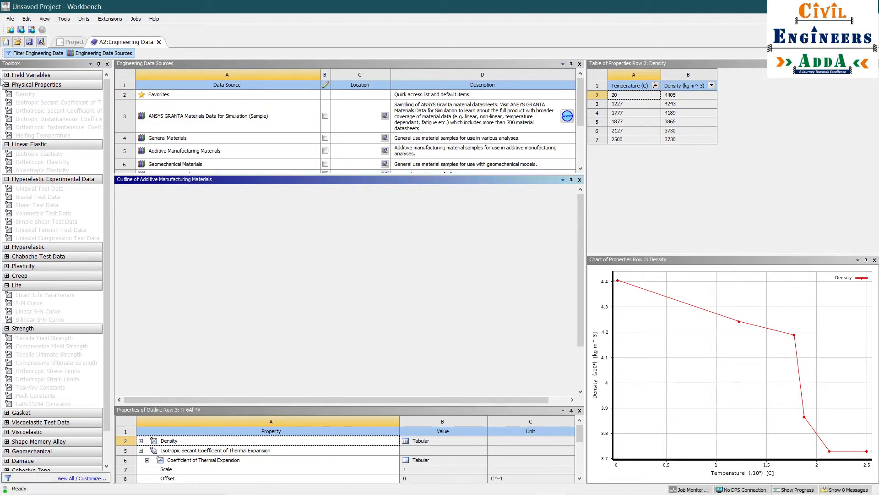
Step: Return to the General Materials library and look through its materials, including Concrete and Structural Steel
{"action": "left_click", "coordinate": [232, 110]}
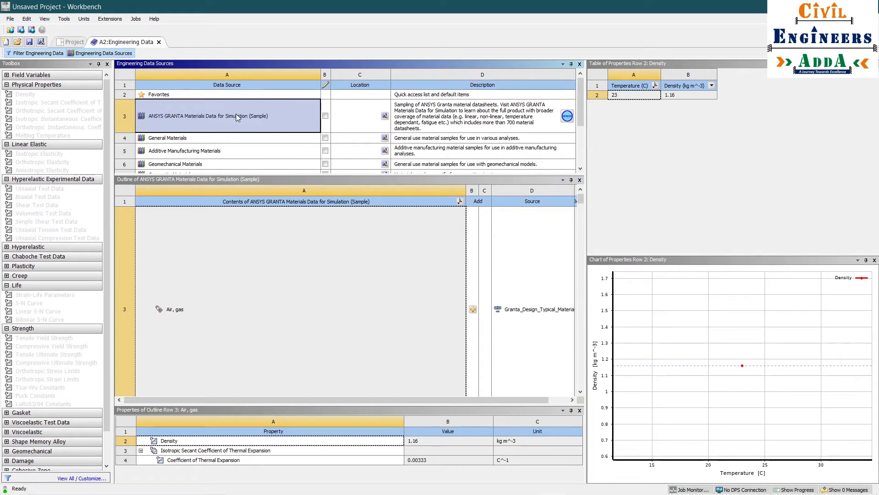
{"action": "left_click", "coordinate": [222, 138]}
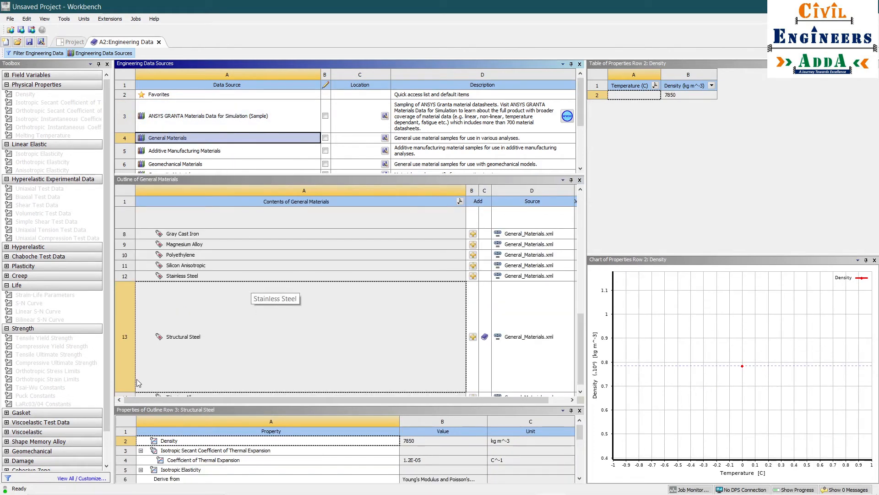
{"action": "left_click_drag", "start_coordinate": [128, 392], "coordinate": [126, 294]}
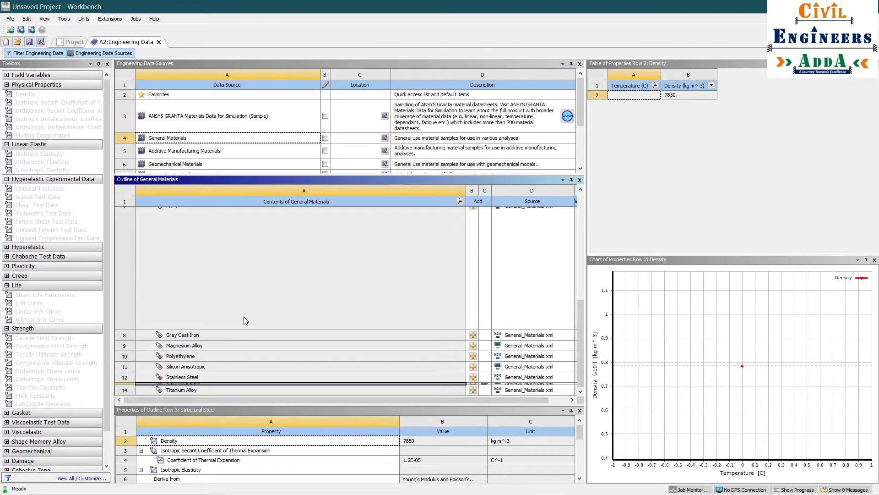
{"action": "scroll", "coordinate": [225, 301], "scroll_direction": "up", "scroll_amount": 5}
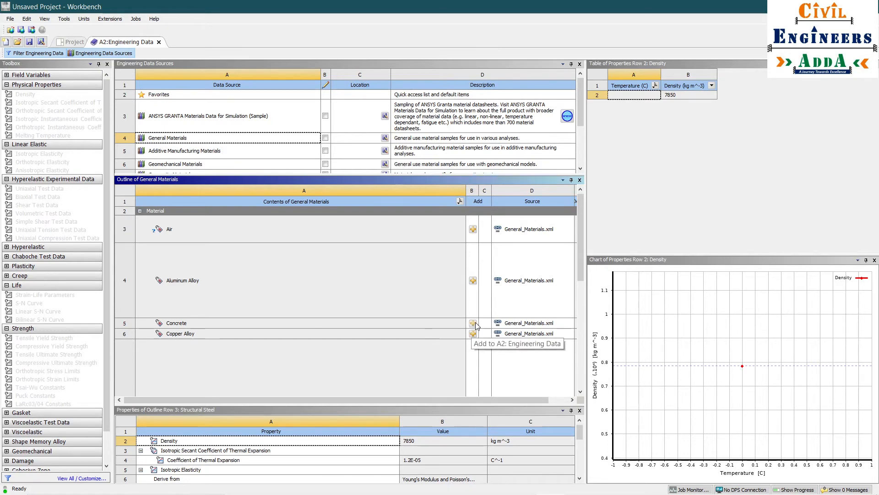
{"action": "scroll", "coordinate": [474, 323], "scroll_direction": "down", "scroll_amount": 3}
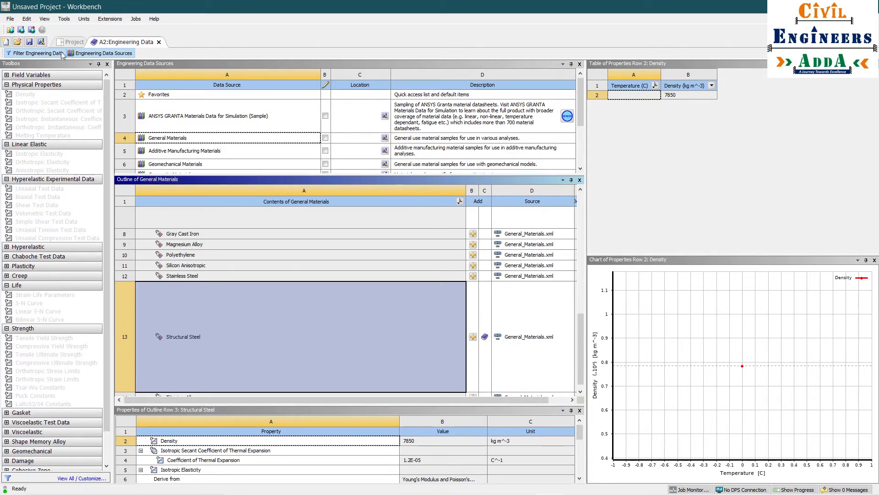
Step: Close and reopen the Engineering Data of the Introduction system, and reduce the Structural Steel row to normal height
{"action": "left_click", "coordinate": [159, 42]}
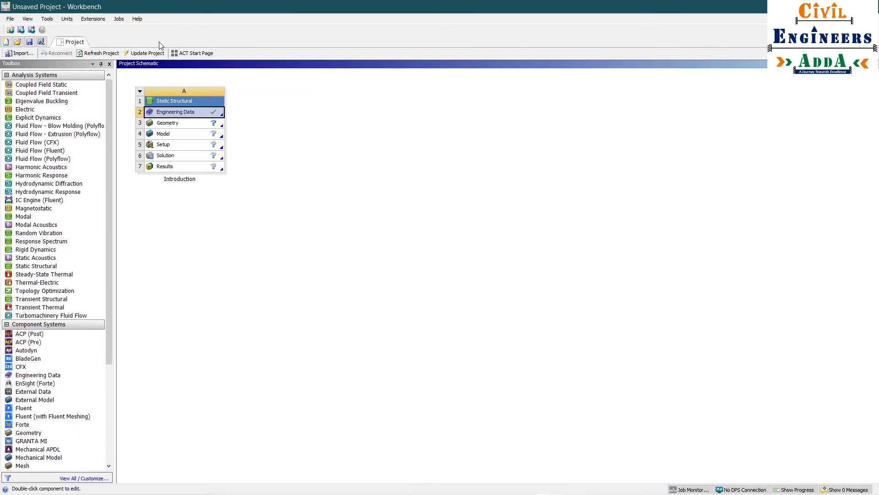
{"action": "double_click", "coordinate": [187, 115]}
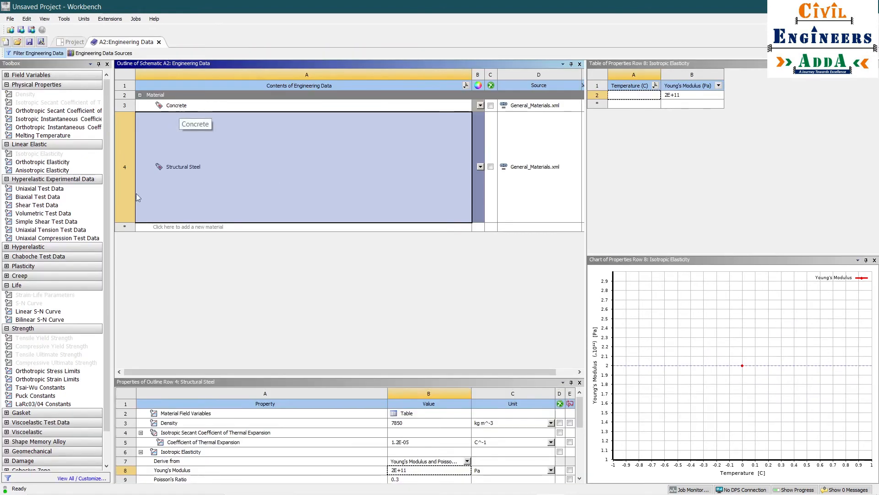
{"action": "left_click_drag", "start_coordinate": [122, 223], "coordinate": [129, 123]}
Step: Show the properties of the Concrete material, look through them and enlarge the properties area to fit the full list
{"action": "left_click", "coordinate": [231, 104]}
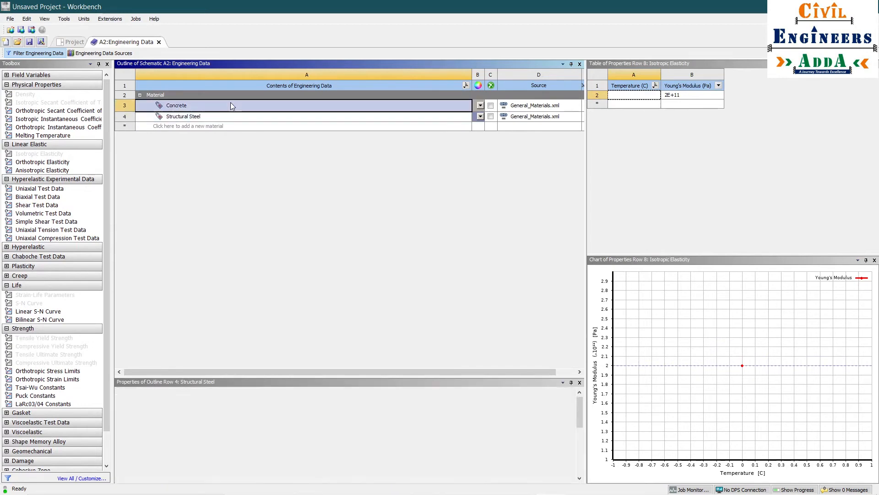
{"action": "scroll", "coordinate": [351, 426], "scroll_direction": "down", "scroll_amount": 2}
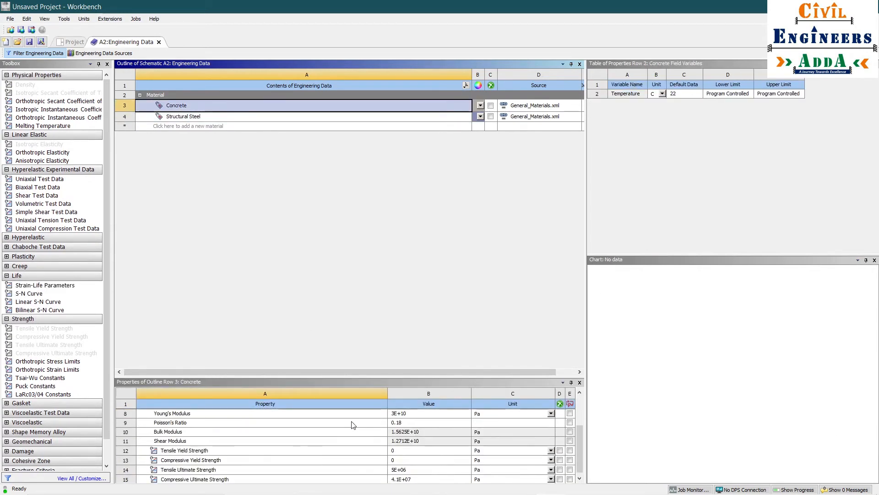
{"action": "scroll", "coordinate": [352, 425], "scroll_direction": "up", "scroll_amount": 2}
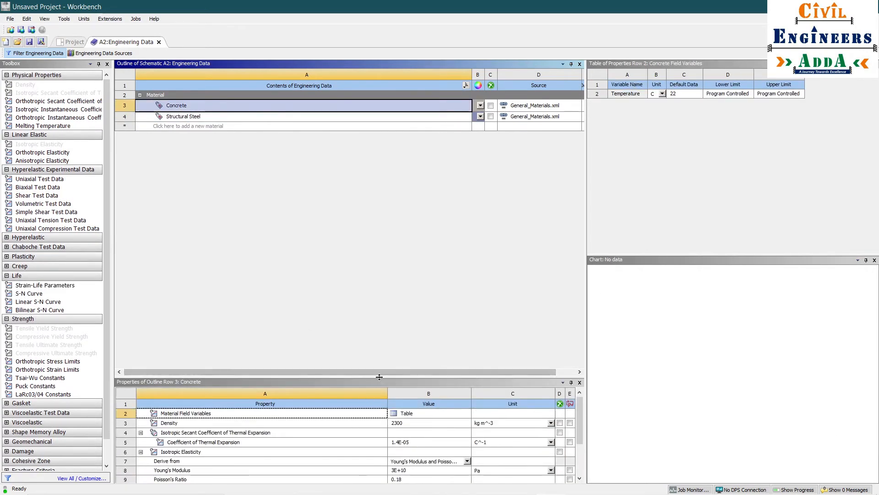
{"action": "left_click_drag", "start_coordinate": [379, 376], "coordinate": [376, 280]}
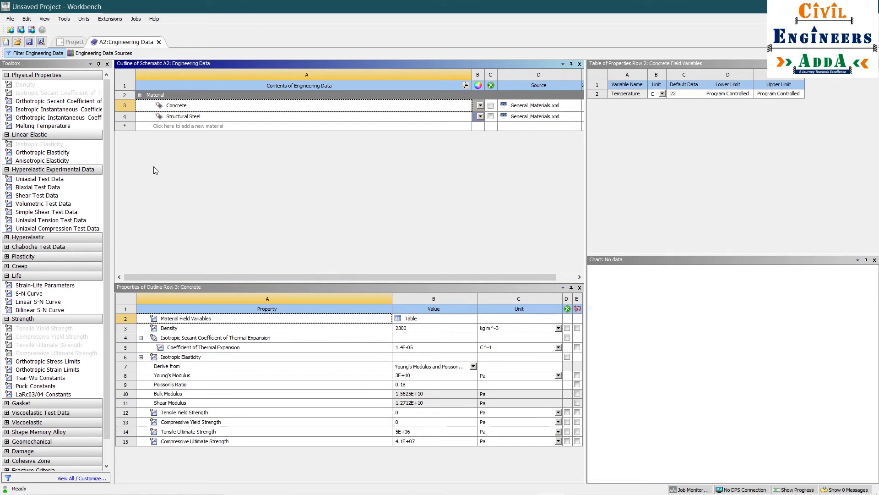
Step: Close the engineering data, and in the project view highlight the Introduction system's Geometry cell and the Explicit Dynamics analysis system
{"action": "left_click", "coordinate": [159, 42]}
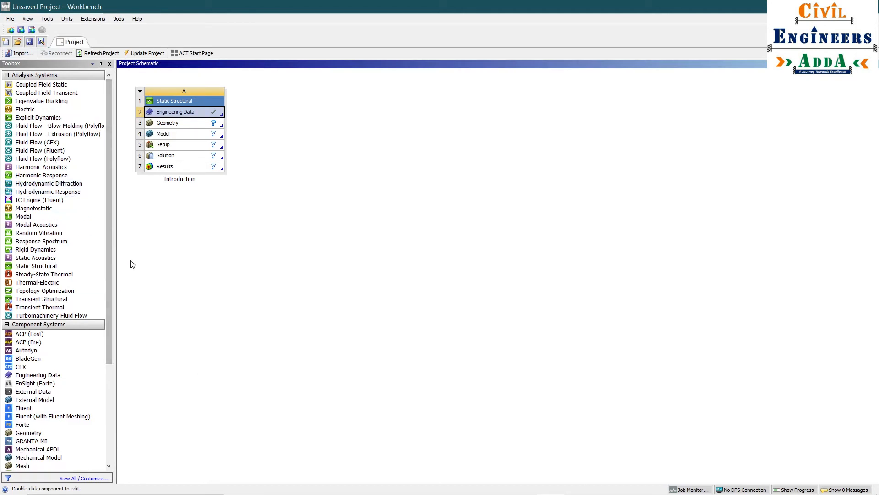
{"action": "left_click", "coordinate": [189, 127]}
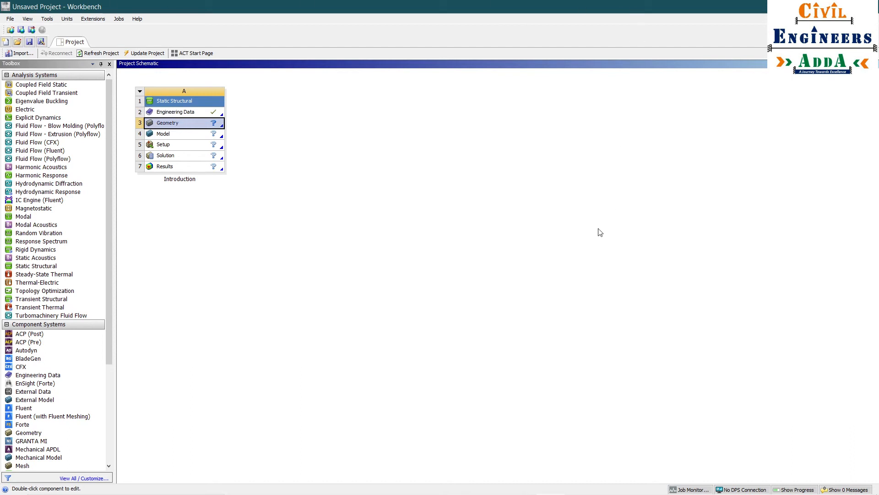
{"action": "mouse_move", "coordinate": [606, 494]}
{"action": "left_click", "coordinate": [56, 118]}
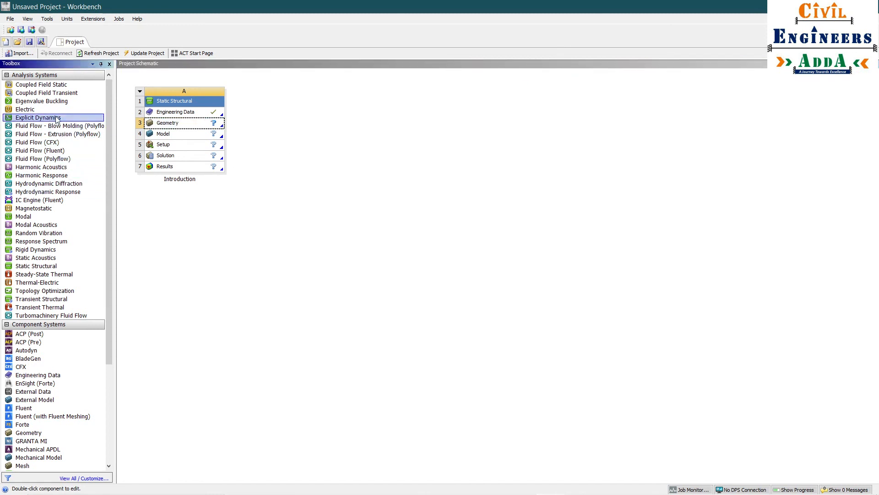